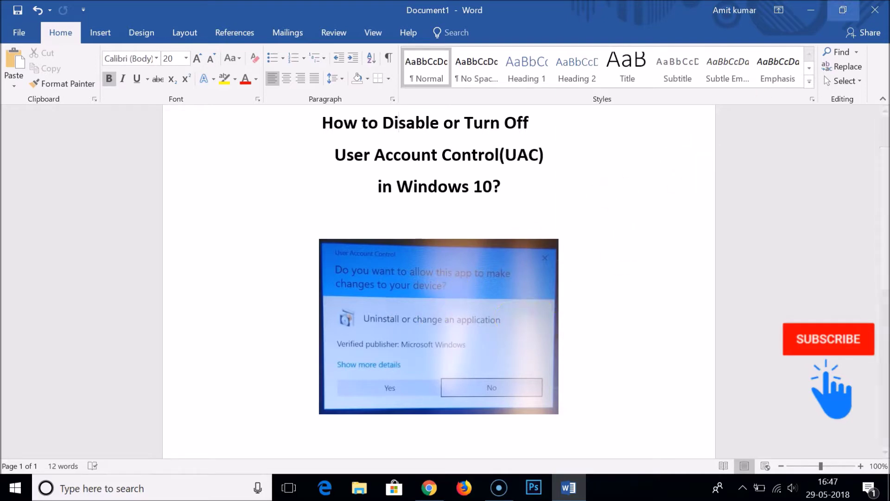
Minimize the Word document and open the Windows search panel from the Start right-click menu
click(810, 10)
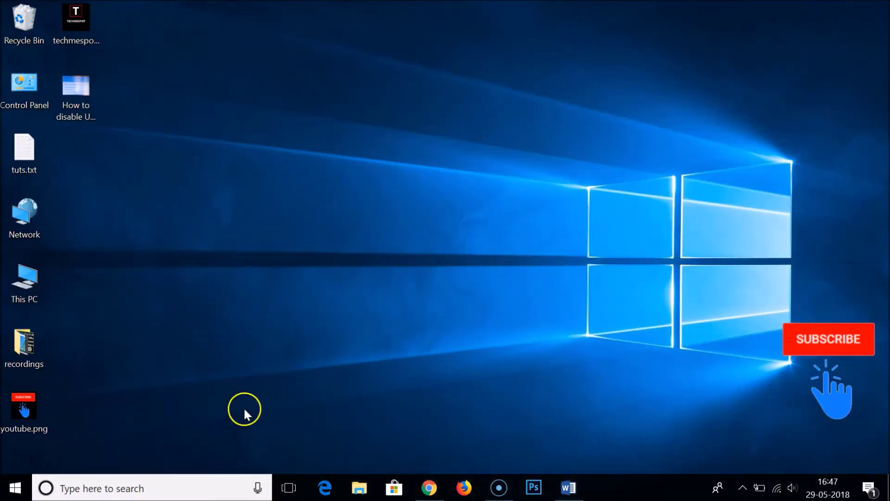
click(151, 489)
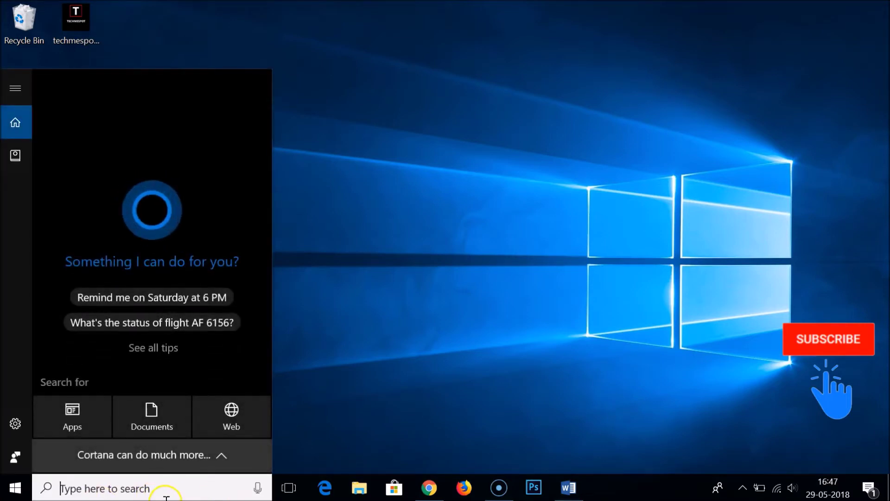
click(397, 264)
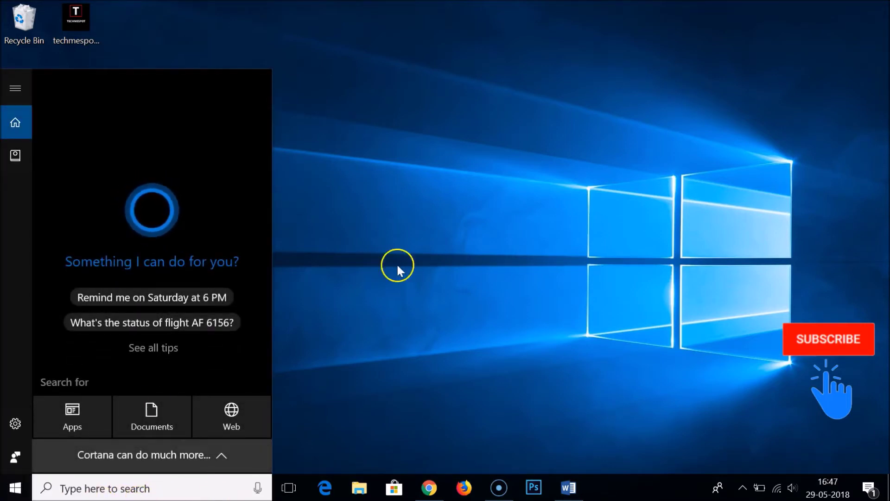
right_click(15, 490)
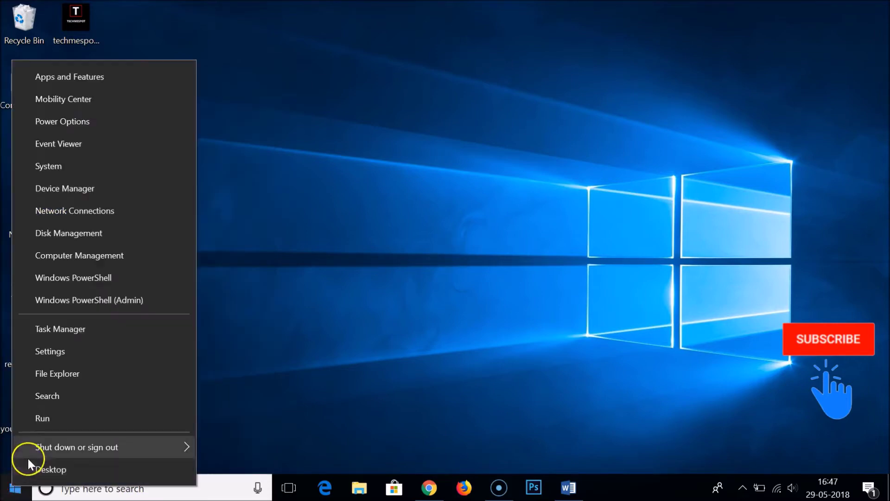
click(53, 402)
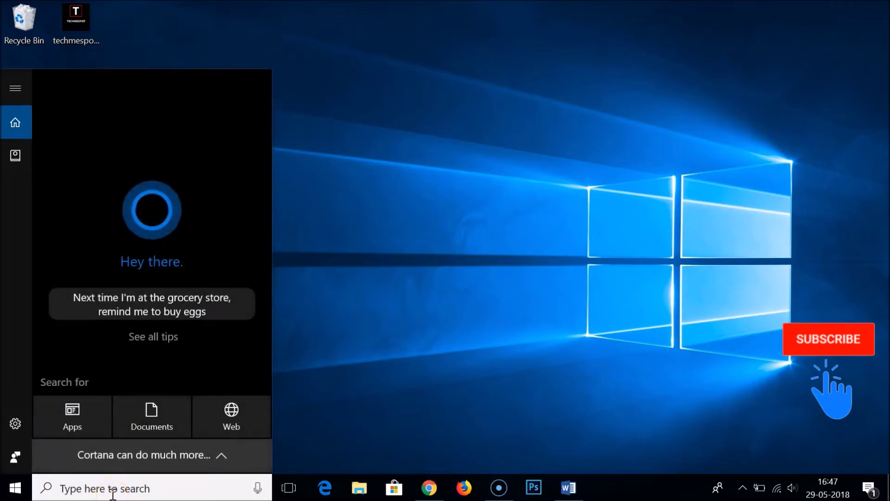
Search 'change' to open User Account Control settings, then close them unchanged
text(change)
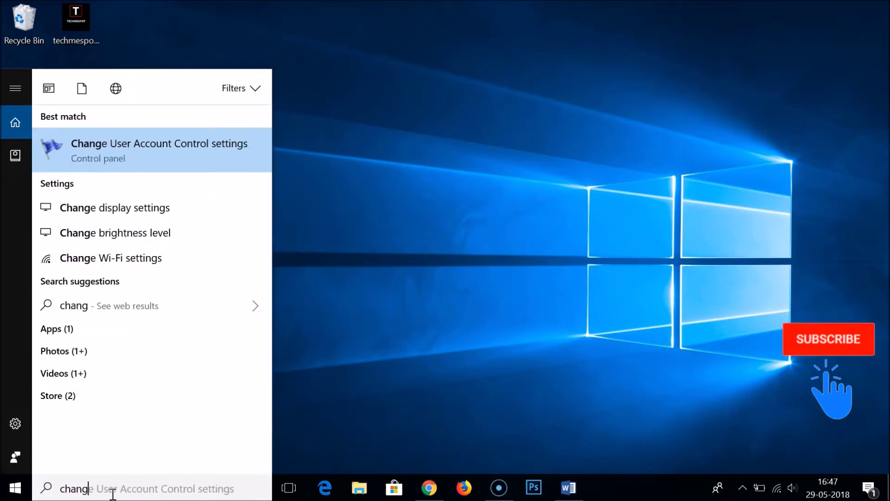
click(168, 174)
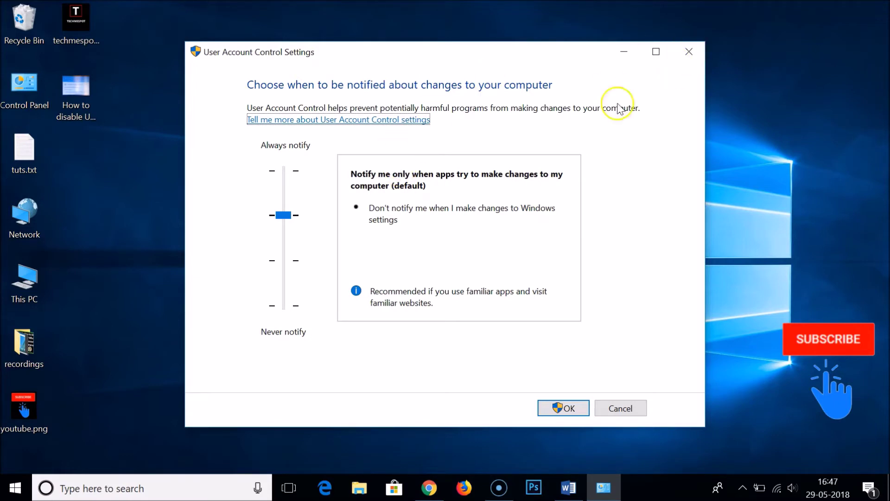
click(691, 52)
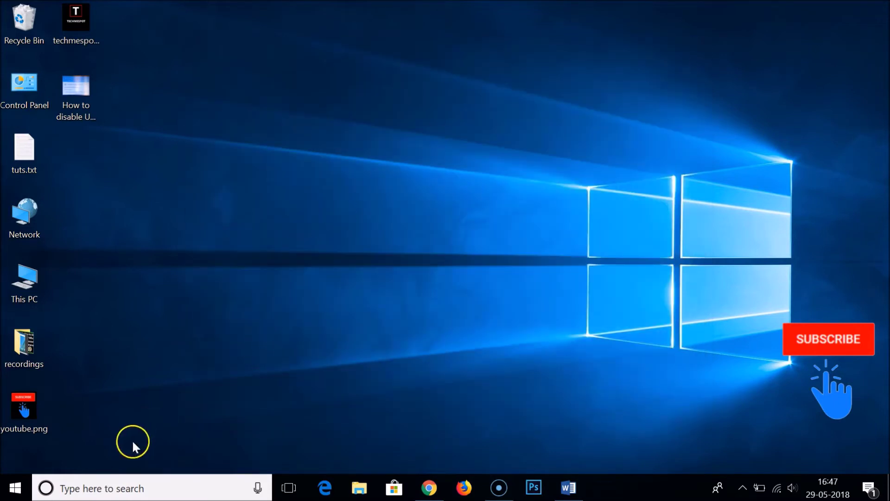
Search 'control' and launch Control Panel
click(148, 489)
text(control)
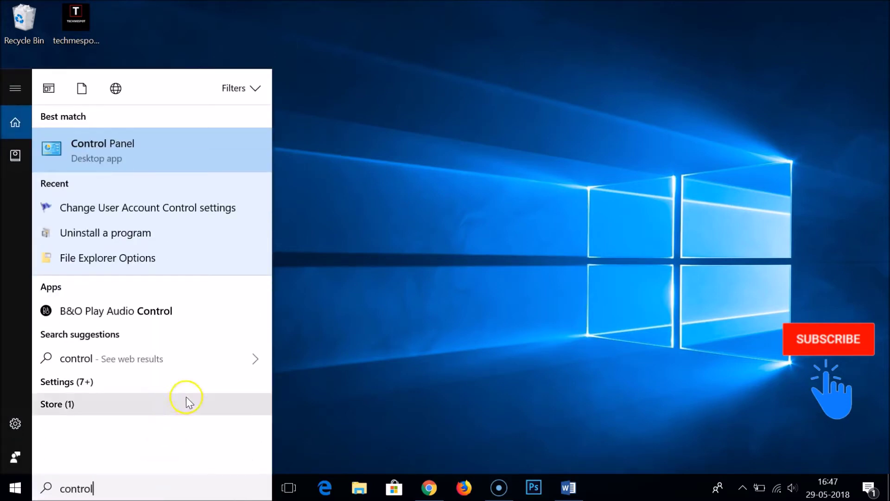
click(162, 166)
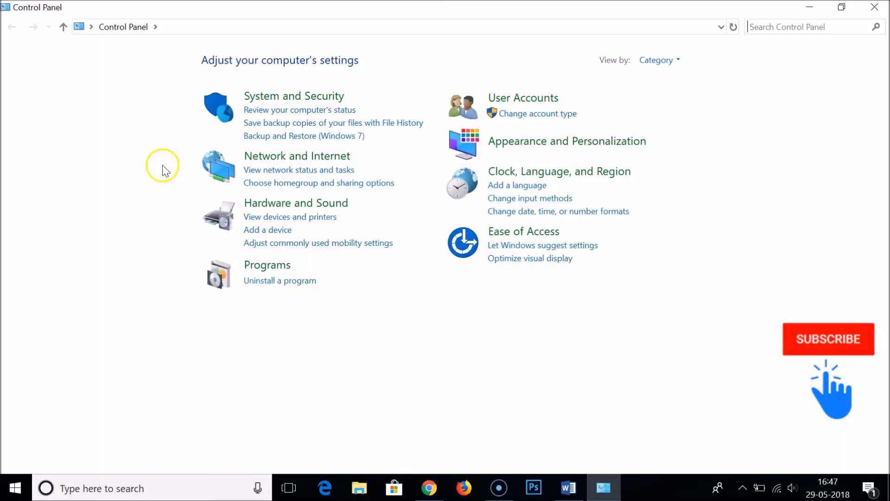
Keep Category view and go to System and Security > Change User Account Control settings
click(650, 61)
click(672, 79)
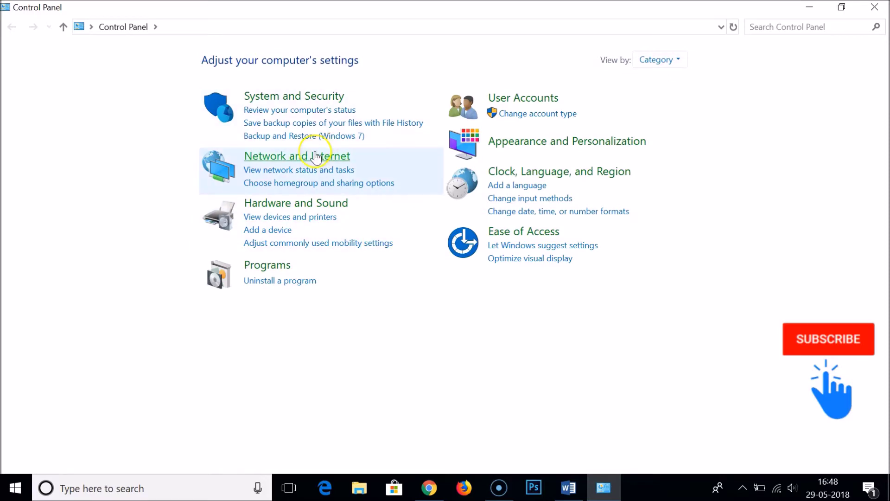
click(297, 100)
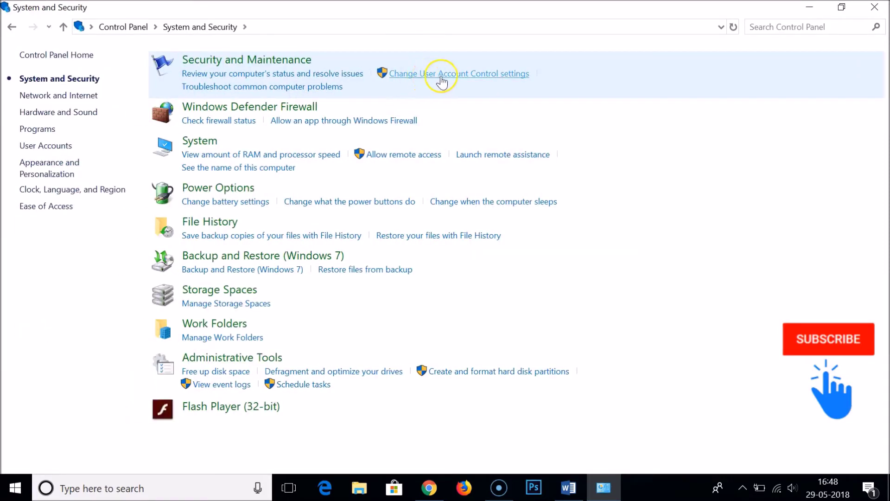
click(490, 78)
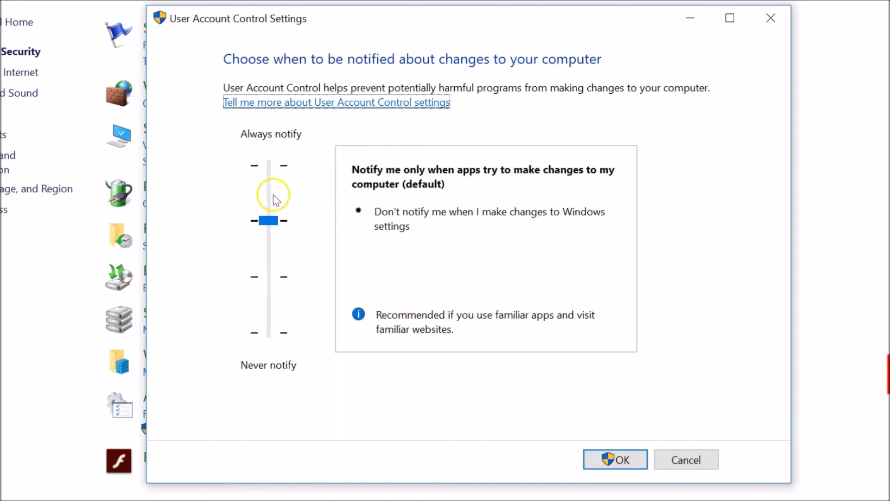
Try Always notify and the default, then settle on the notch that doesn't dim the desktop
click(271, 167)
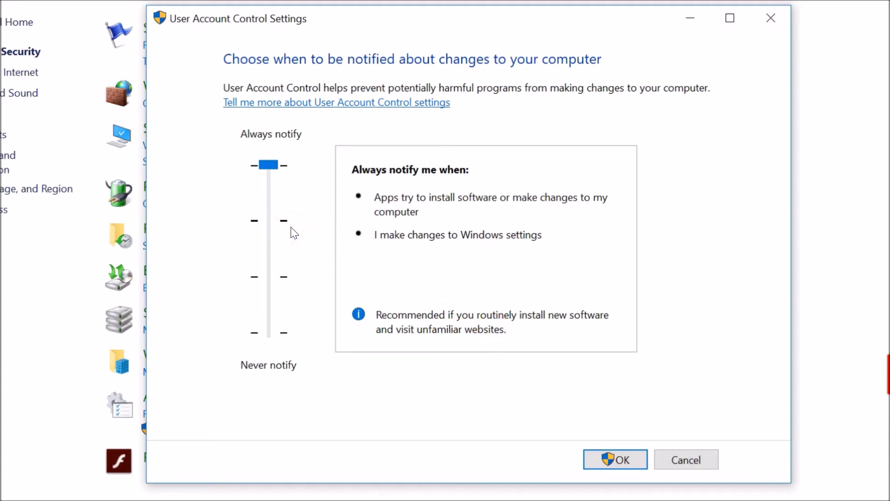
click(270, 221)
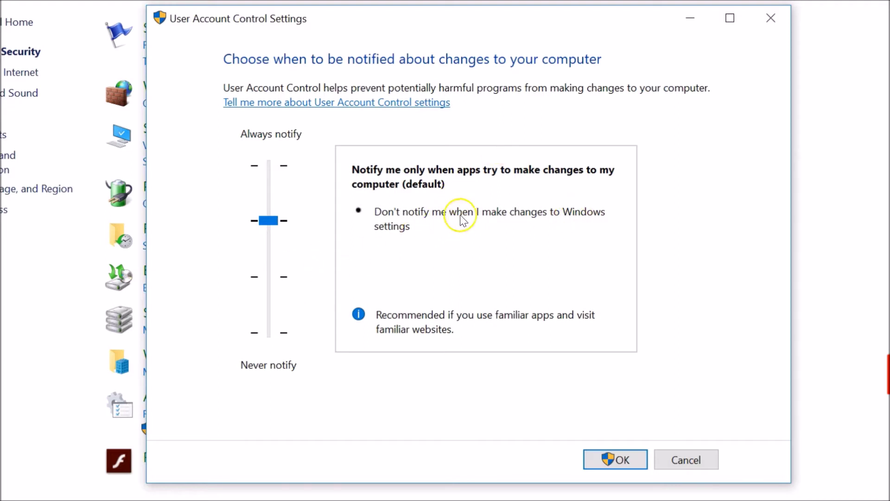
click(269, 277)
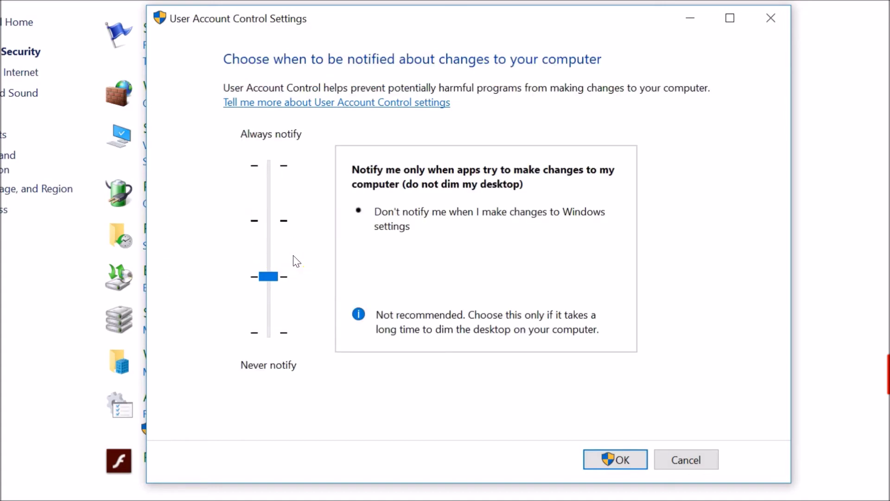
click(270, 332)
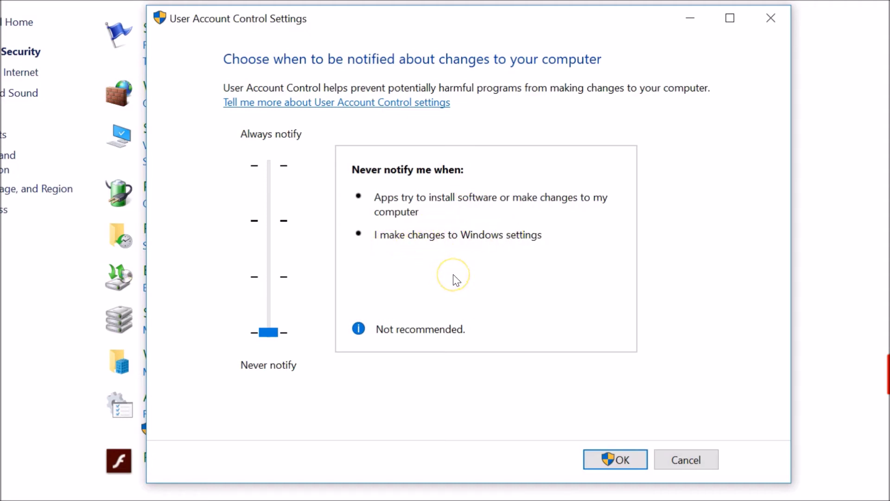
click(268, 332)
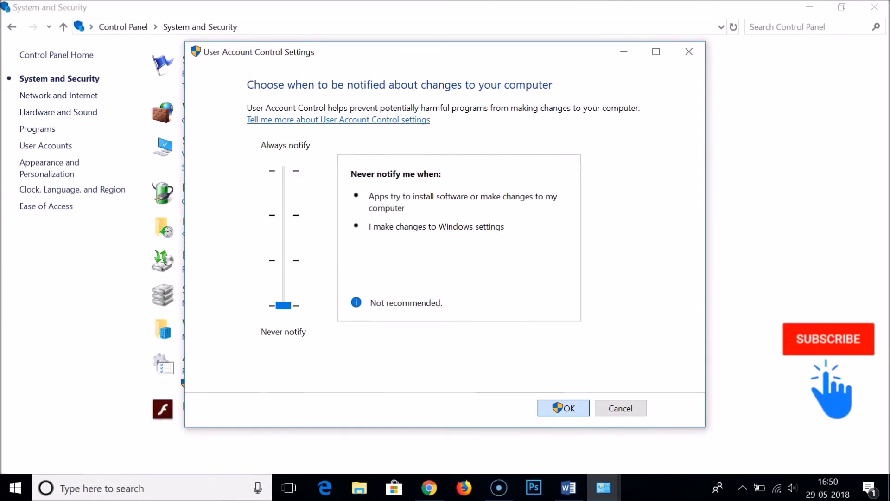
Reopen User Account Control settings, save the Never notify level with OK, and close Control Panel
key(Return)
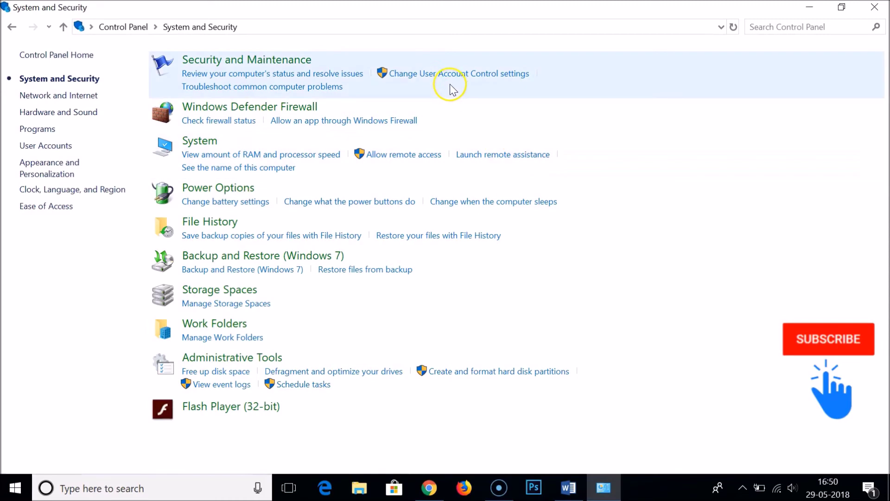
click(444, 74)
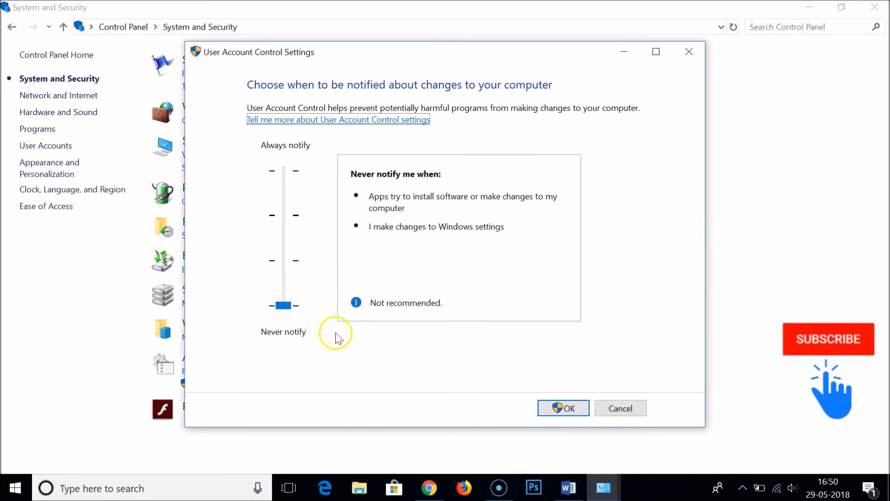
click(563, 408)
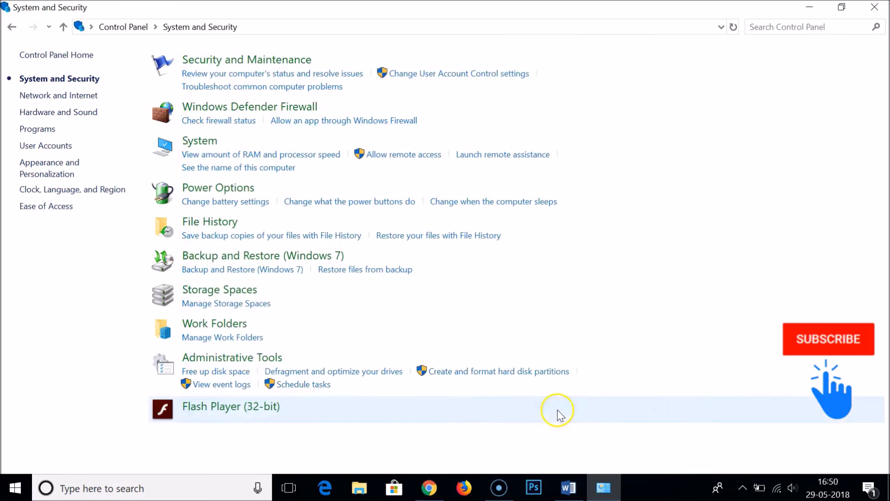
key(alt+F4)
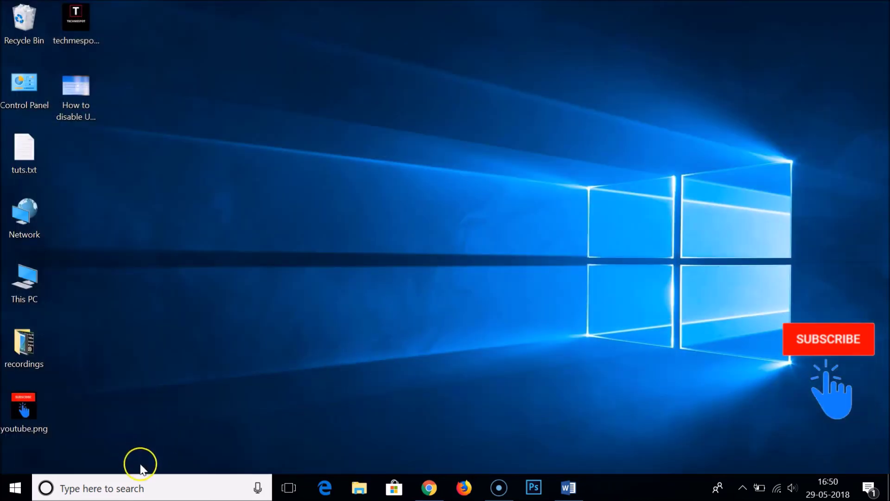
click(153, 485)
Search 'add', then 'control', and open Control Panel's Uninstall a program list
text(add)
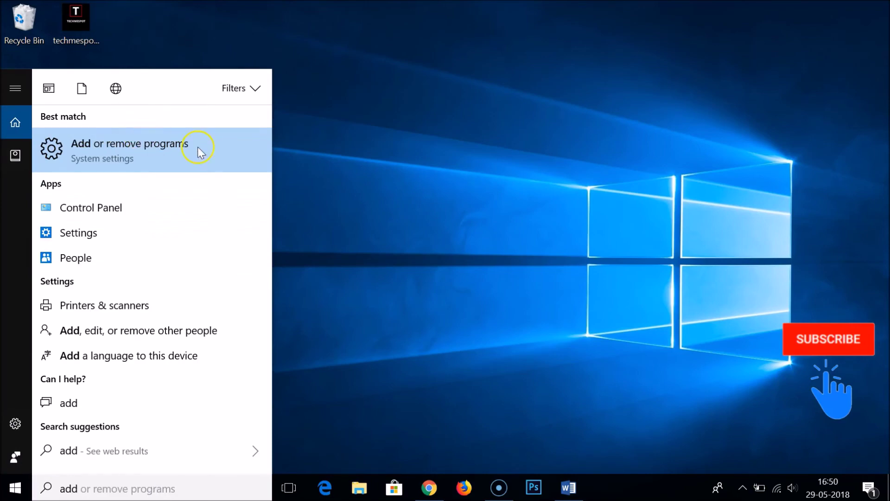
click(200, 151)
click(188, 478)
text(control)
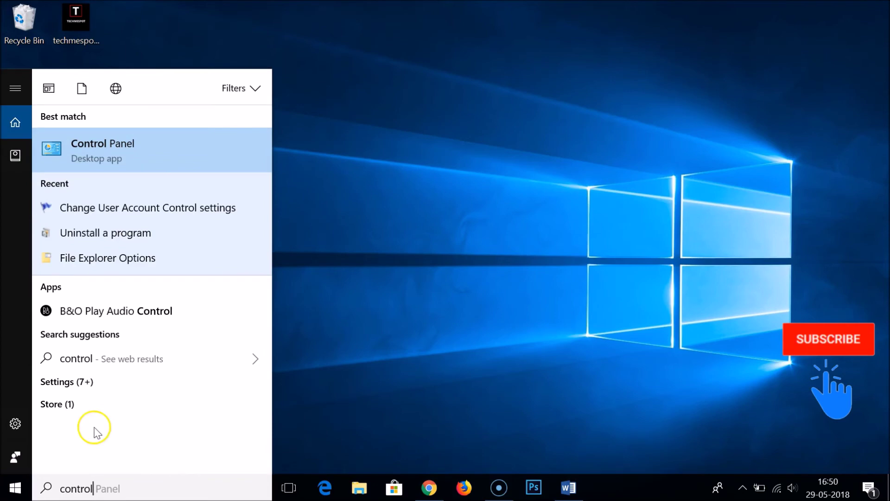
click(160, 146)
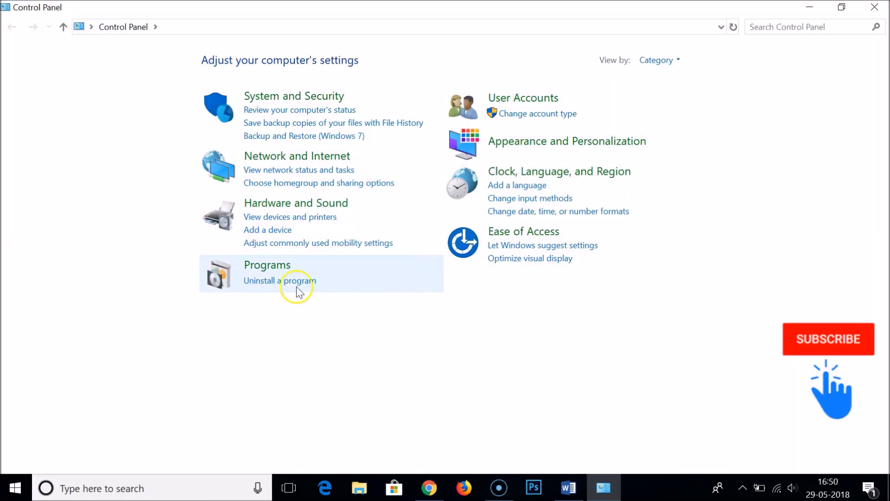
click(282, 284)
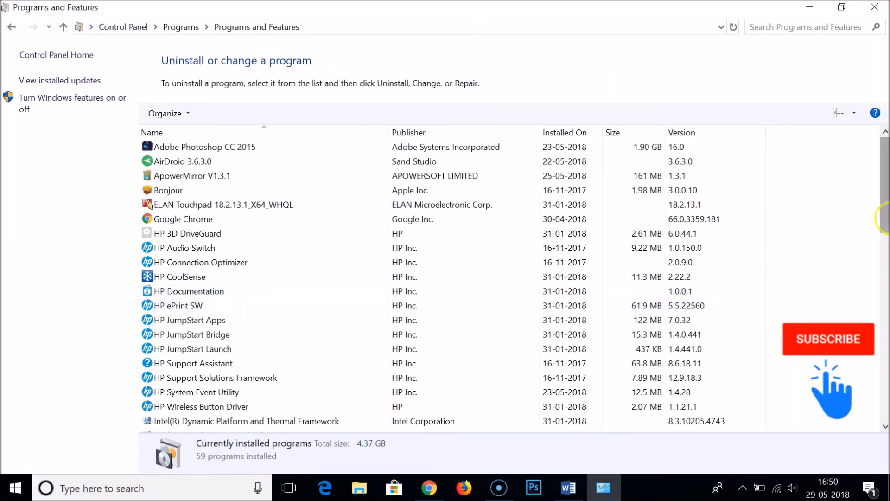
Select WinRAR 5.60 beta 4 (64-bit) in the list and start its uninstall
click(882, 276)
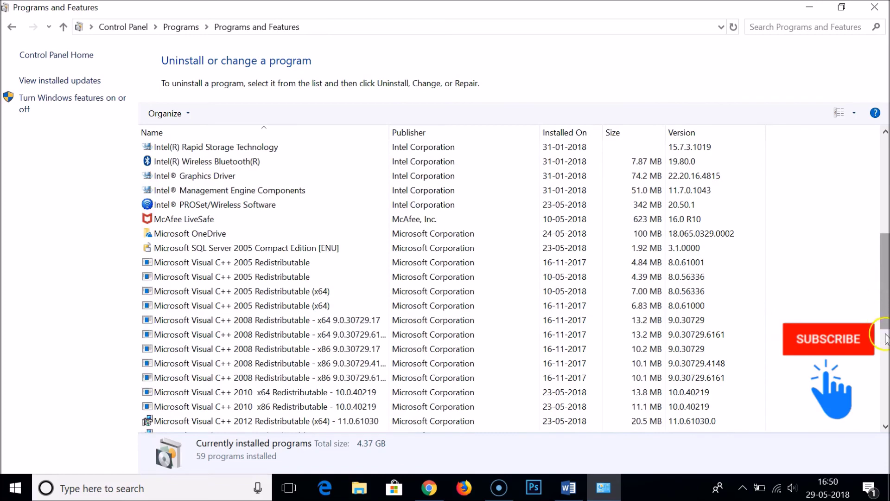
click(884, 352)
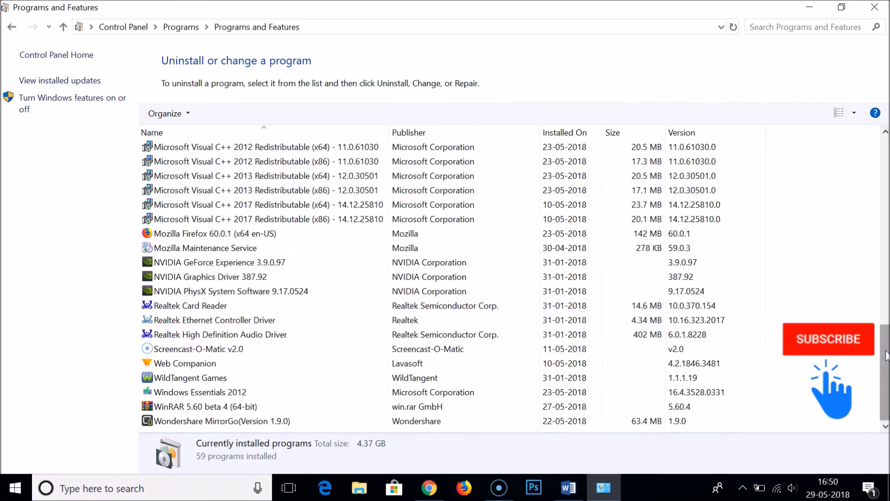
click(182, 407)
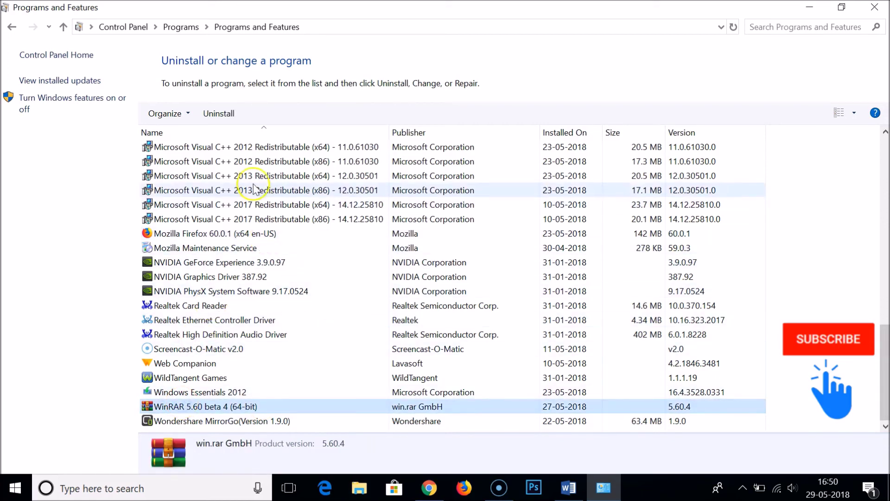
click(226, 116)
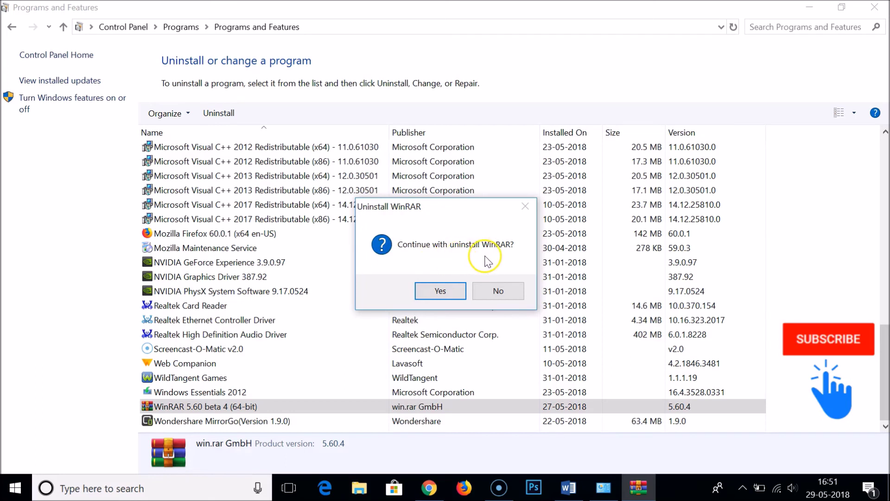
Answer Yes to the Uninstall WinRAR confirmation
click(435, 291)
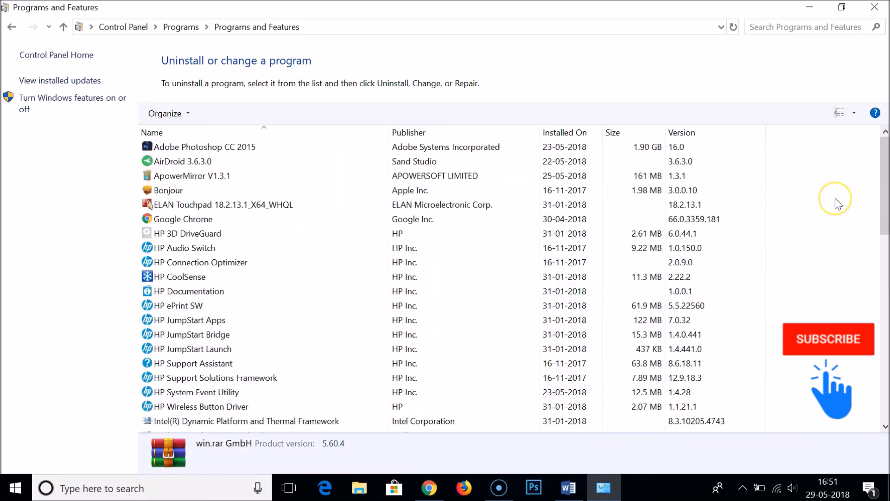
Close Programs and Features and return to the UAC tutorial Word document
click(874, 7)
click(569, 487)
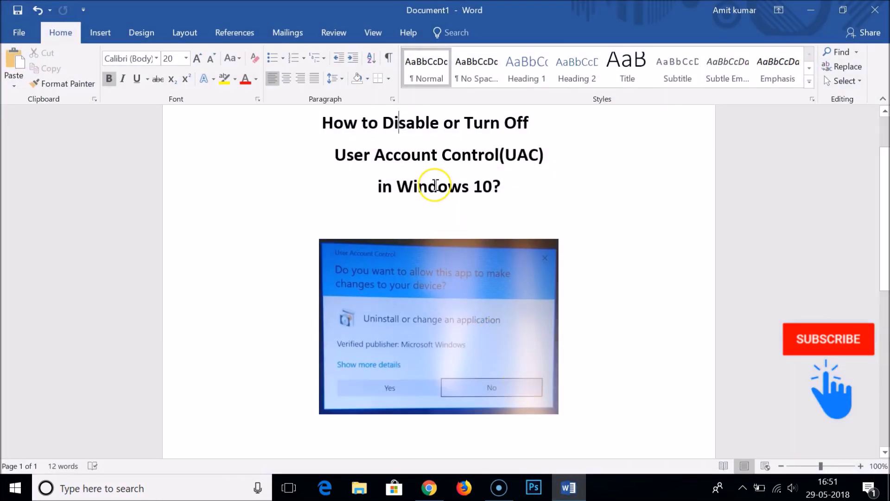